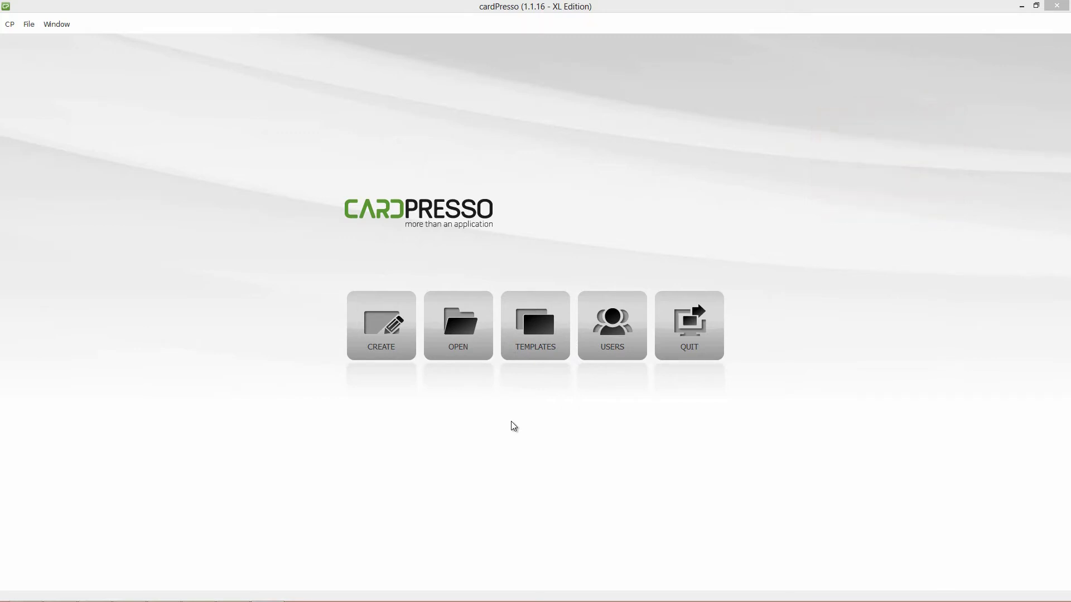
# From the start screen, bring up the Open Card dialog listing the saved card under My Cards.
pyautogui.click(478, 359)
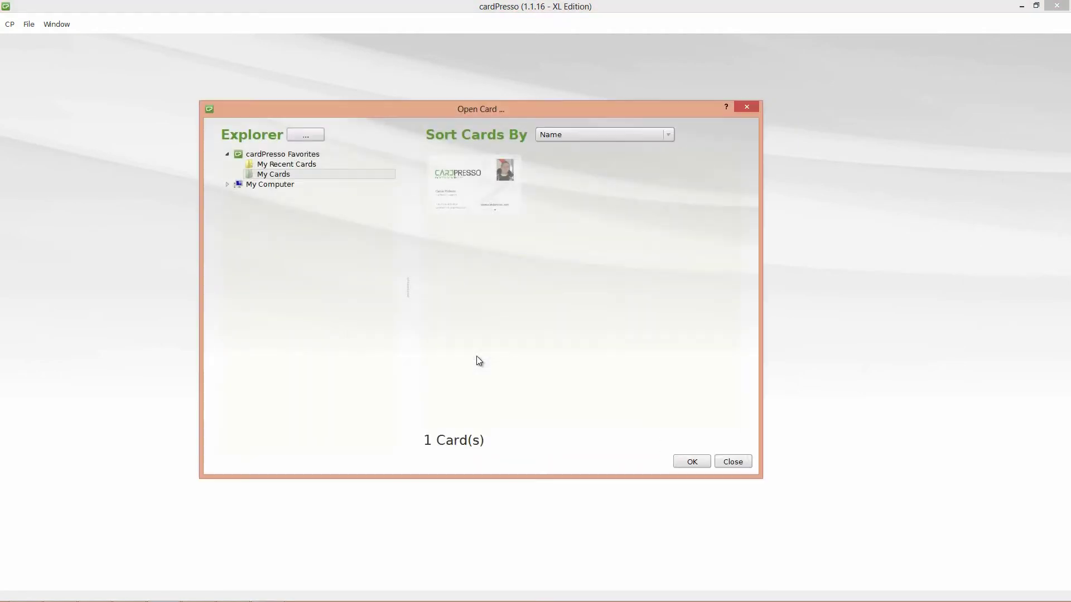
# Open the 'cardPresso Card DB cardID' design and select its ENTER TEXT placeholder.
pyautogui.click(481, 206)
pyautogui.click(684, 461)
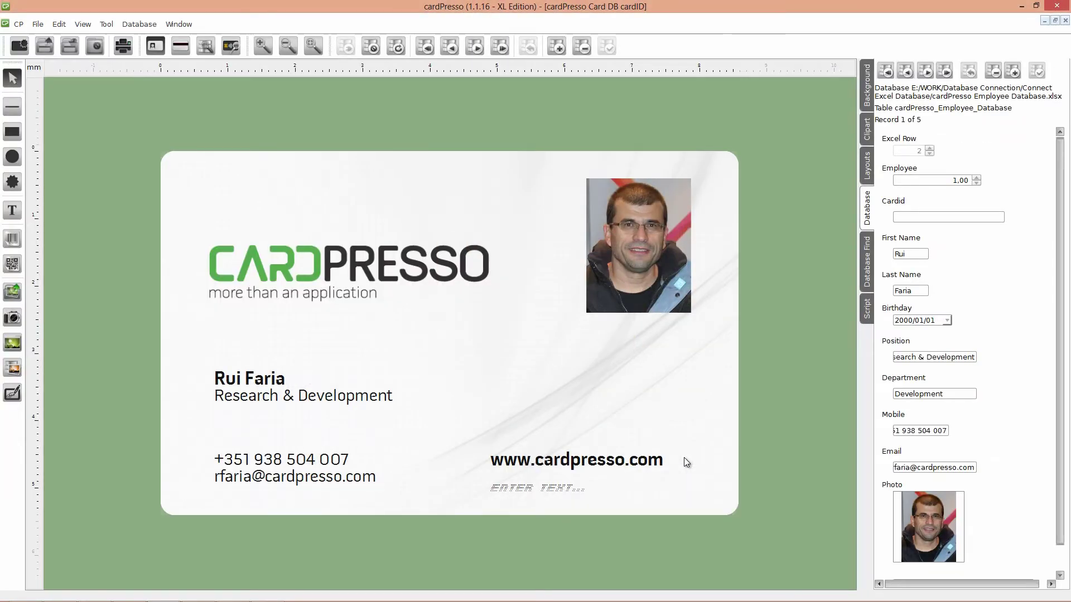
pyautogui.click(558, 490)
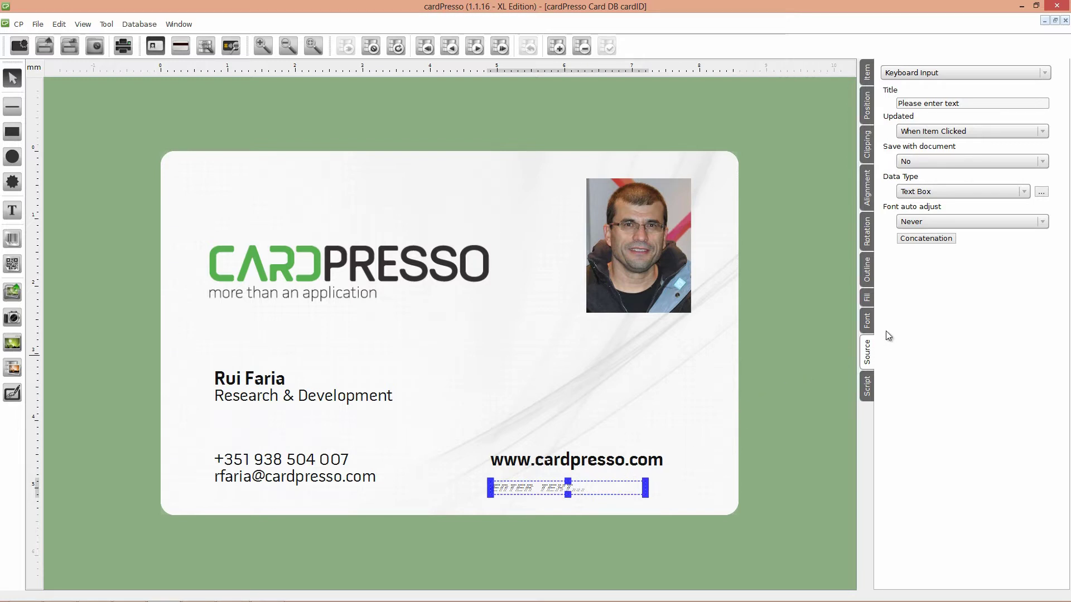
# Set the placeholder's source to Database, column Cardid, then deselect it to show record data.
pyautogui.click(926, 78)
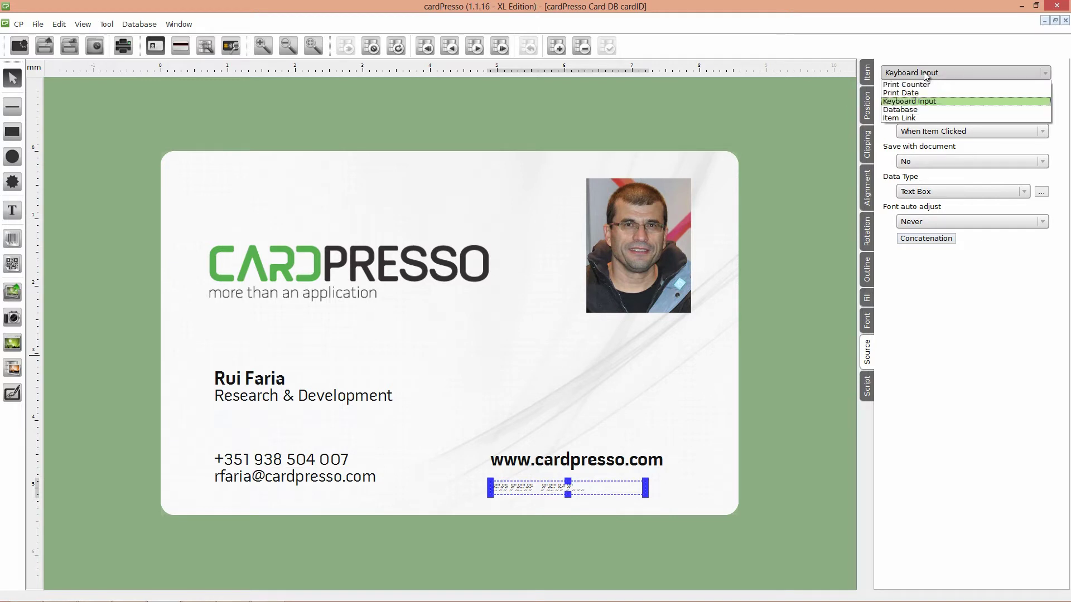
pyautogui.click(923, 108)
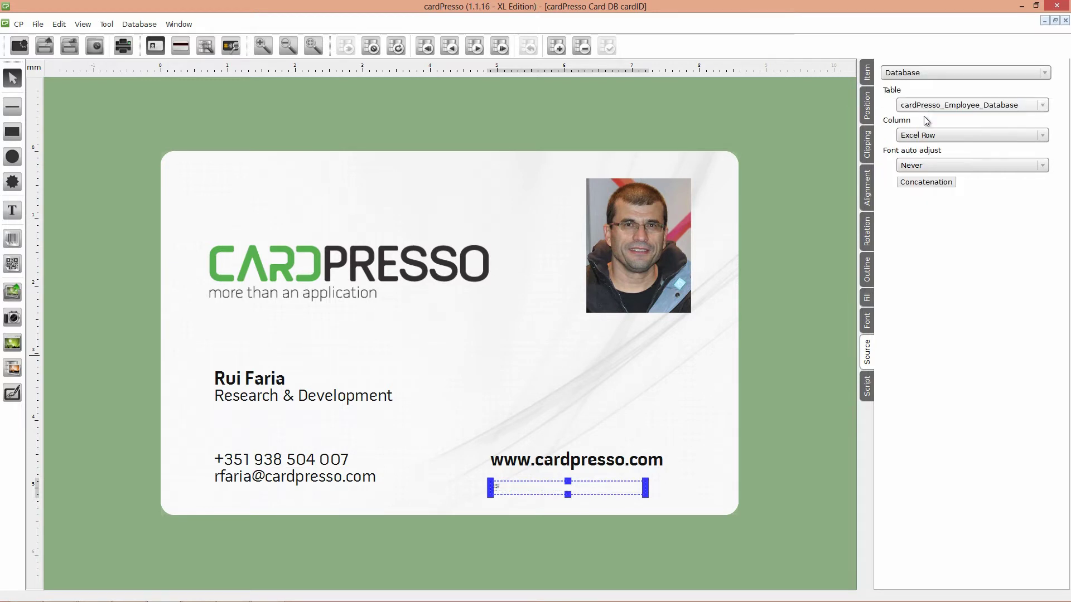
pyautogui.click(923, 137)
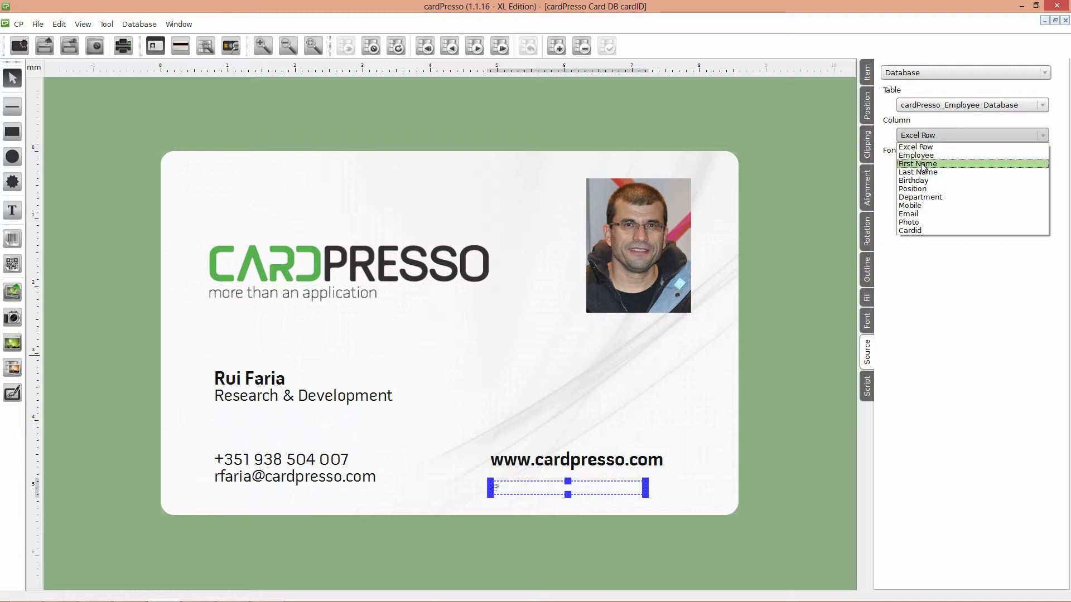
pyautogui.click(915, 230)
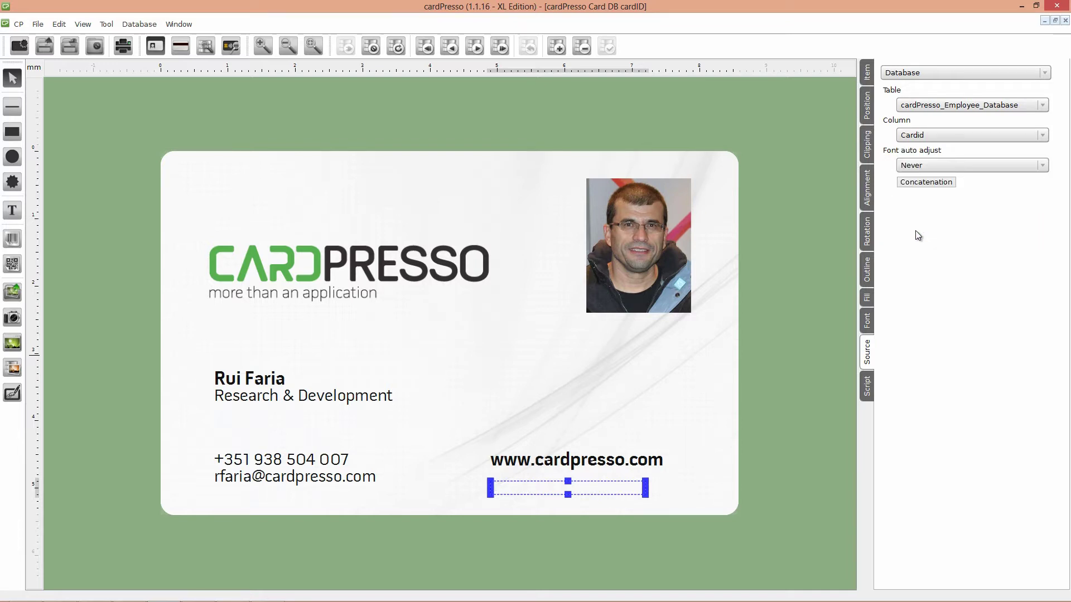
pyautogui.click(837, 212)
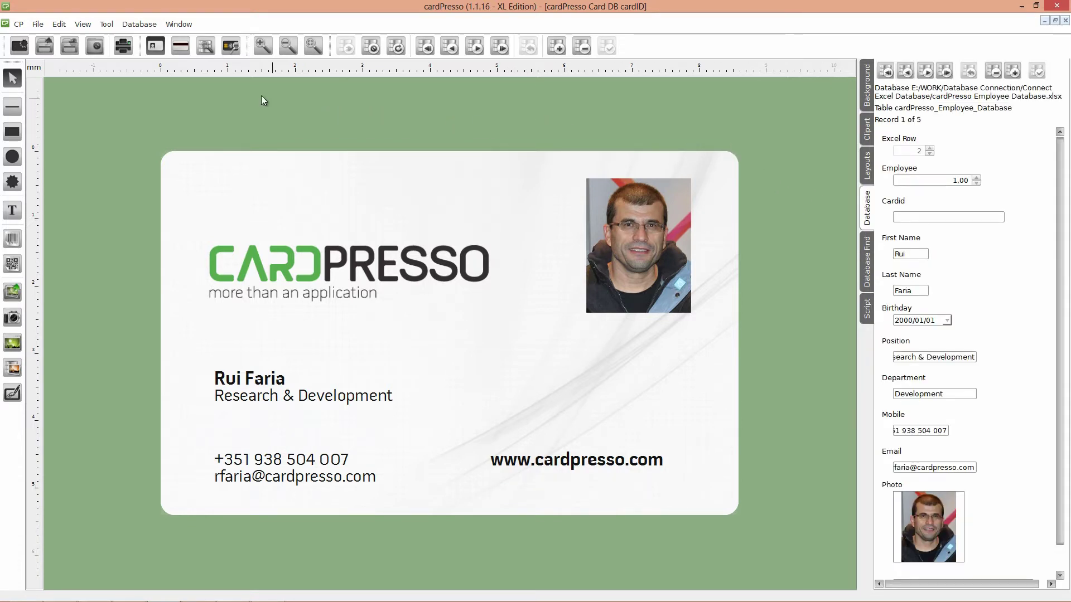
# In the Encode view, keep the contactless encoder and add script currentRecord.cardID=card.UID.
pyautogui.click(231, 47)
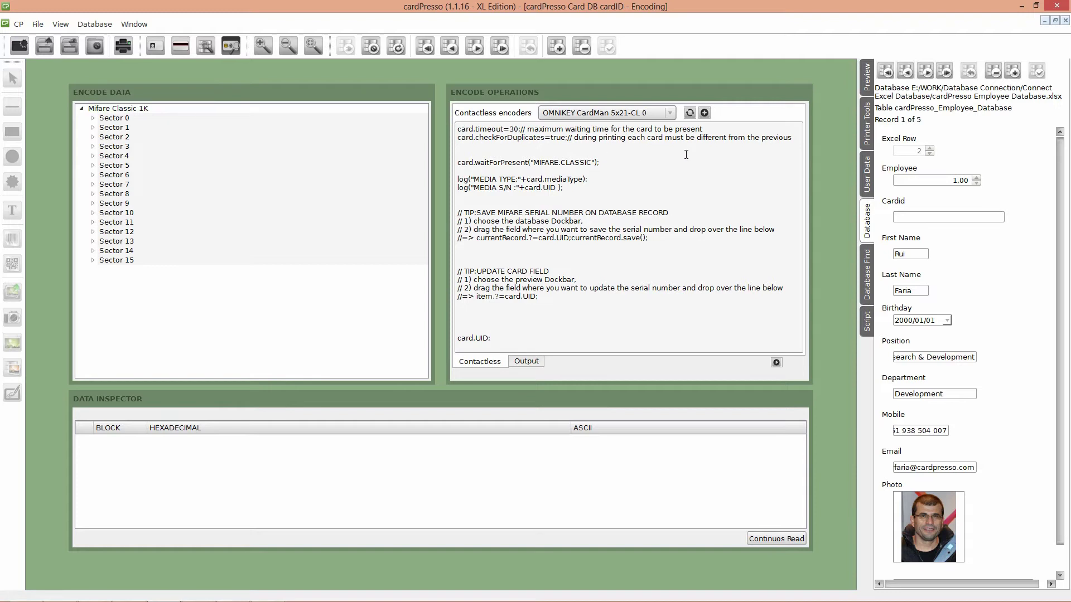
pyautogui.click(670, 115)
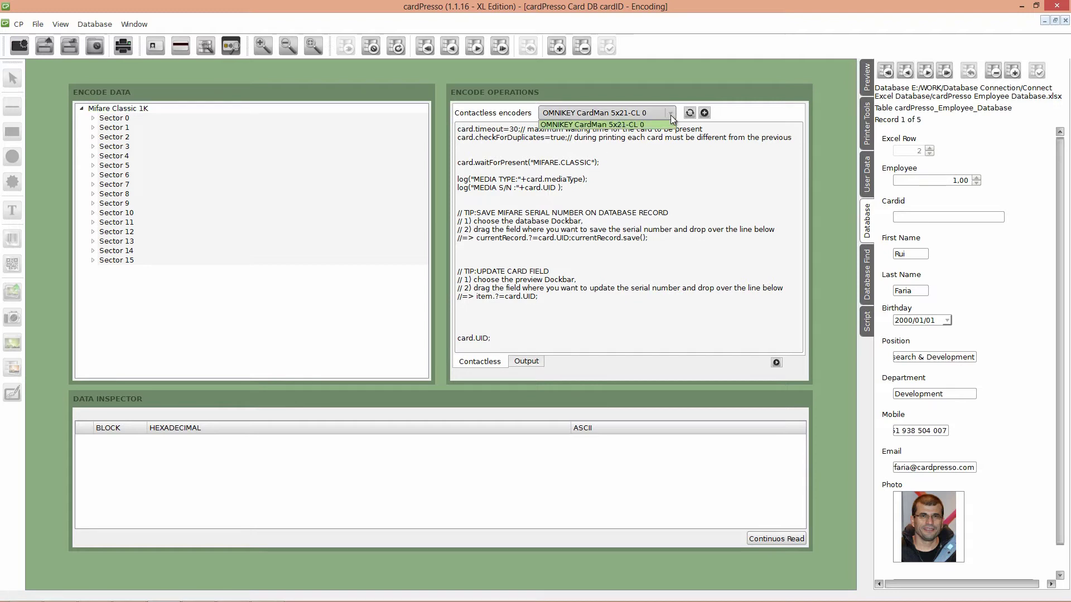
pyautogui.click(670, 115)
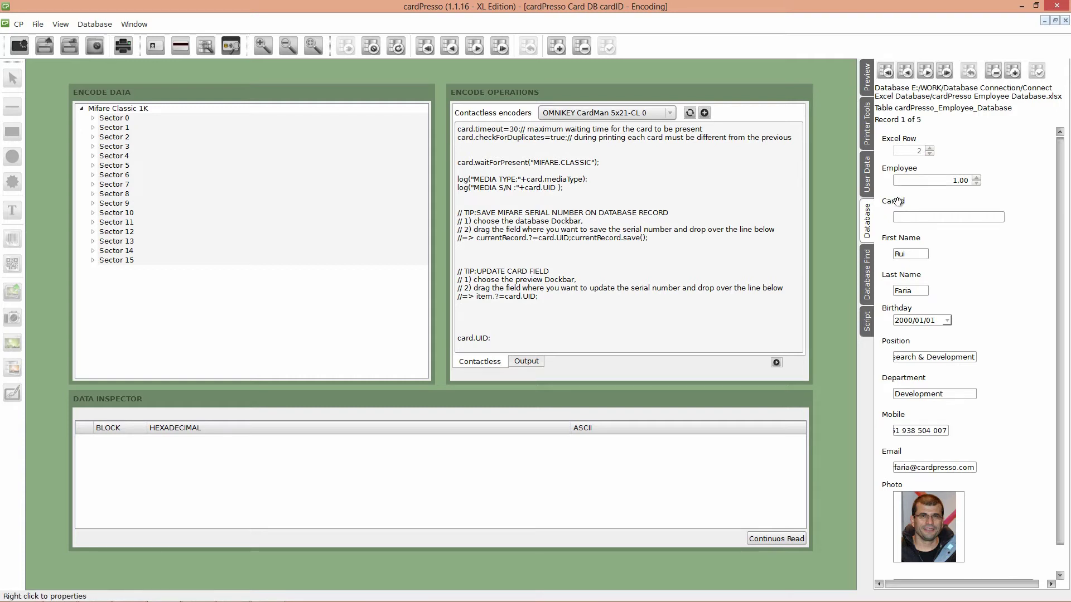
pyautogui.moveTo(895, 201); pyautogui.dragTo(487, 242)
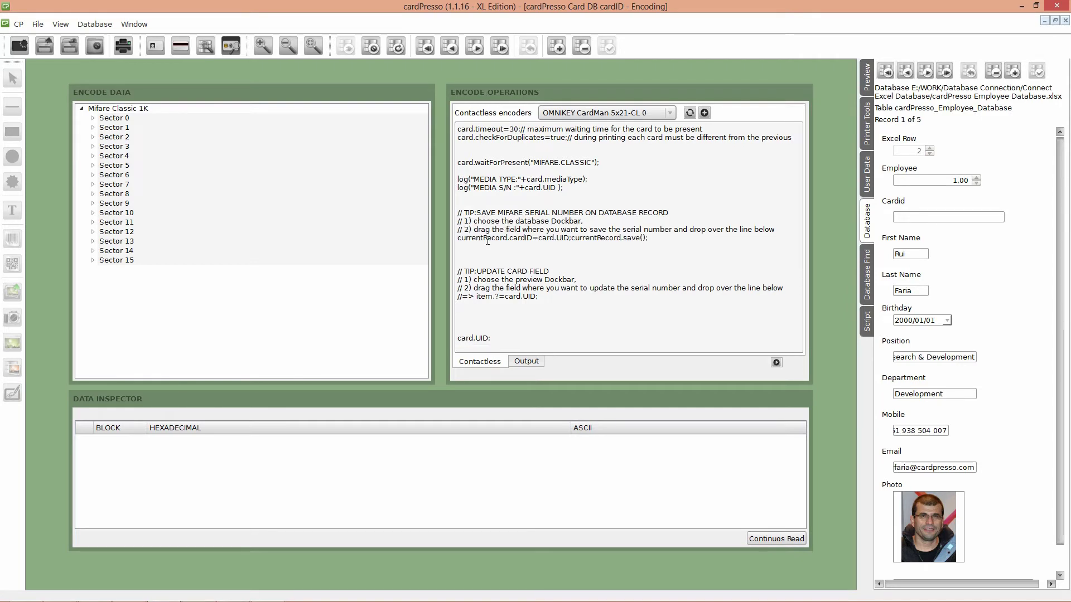
# Back on the card front, confirm printing to PDFCreator on A7 landscape with Mifare Classic.
pyautogui.click(155, 52)
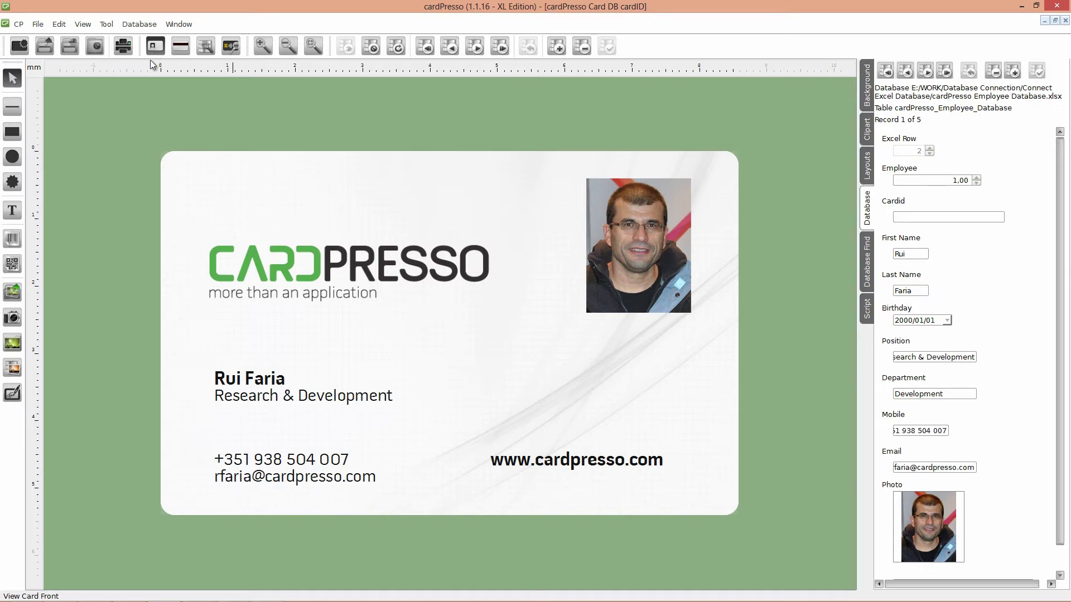
pyautogui.click(37, 24)
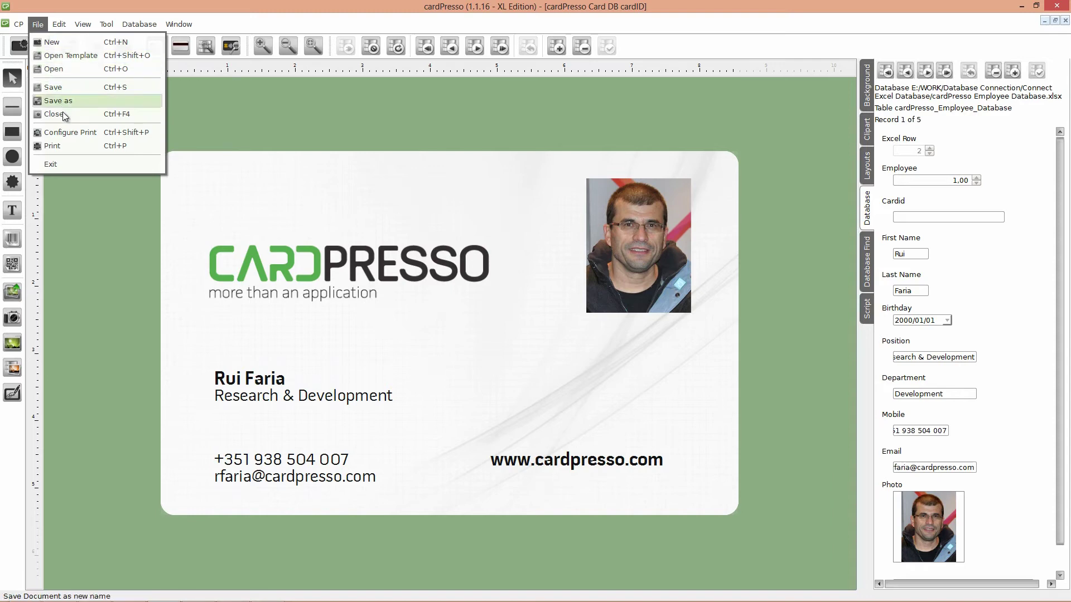
pyautogui.click(68, 132)
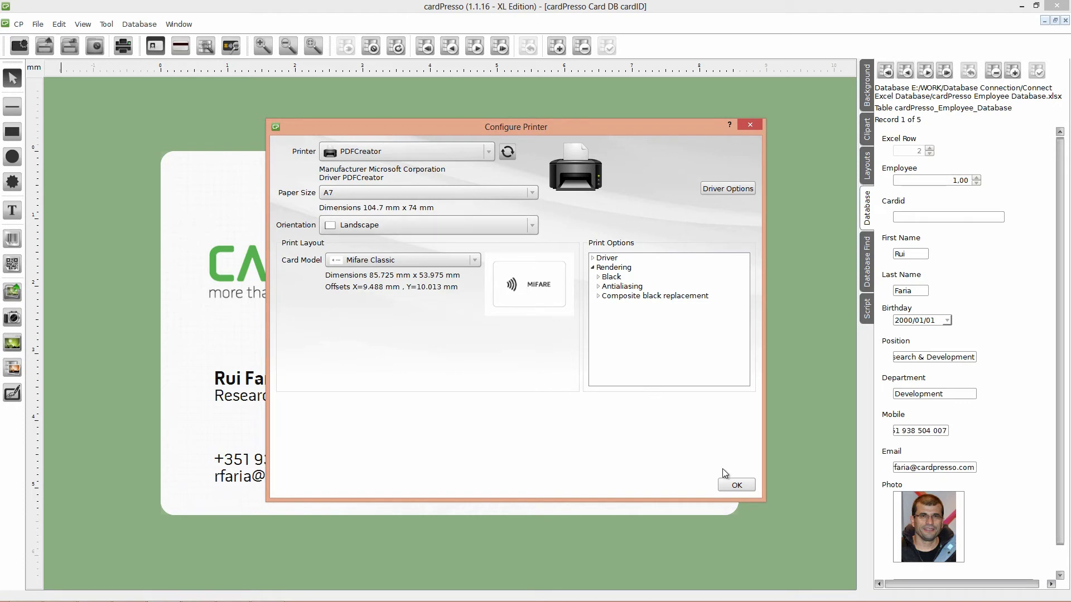
pyautogui.click(736, 486)
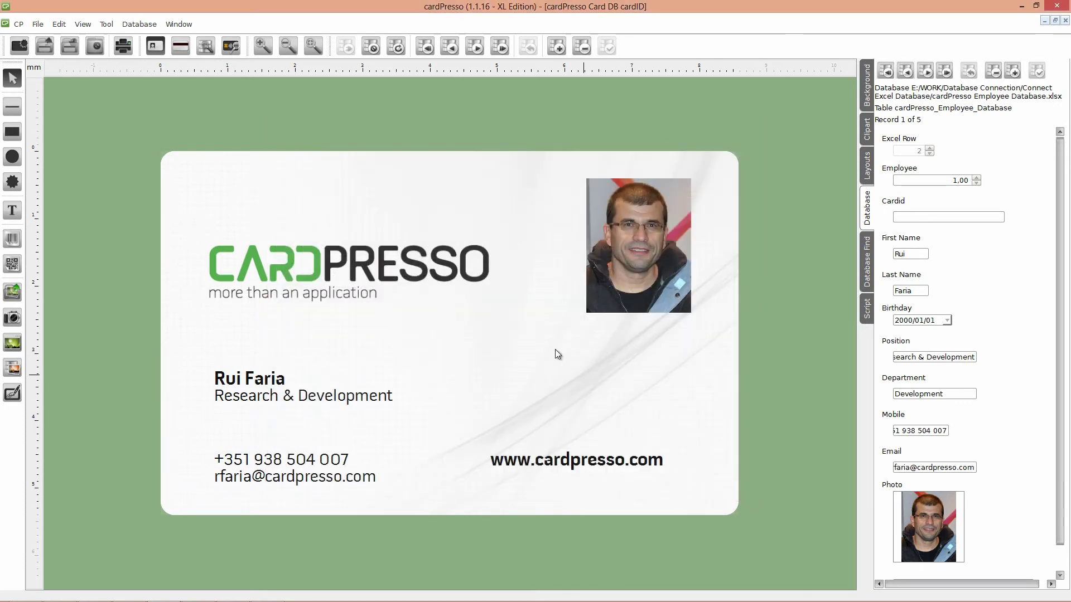
# Print all records to PDF with Print Front and Contactless Operations enabled.
pyautogui.click(124, 49)
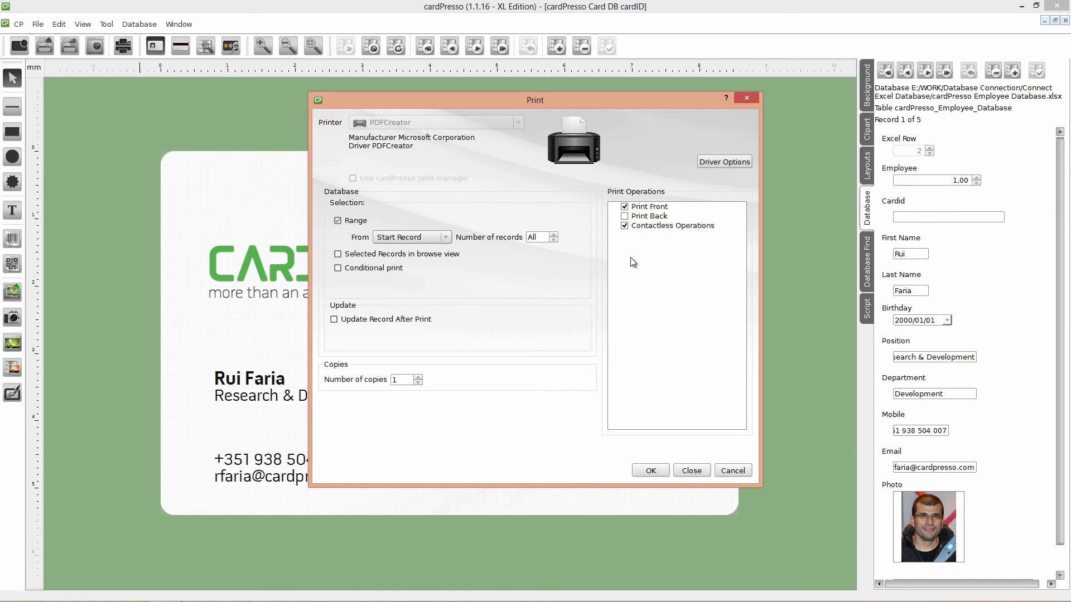
pyautogui.click(650, 470)
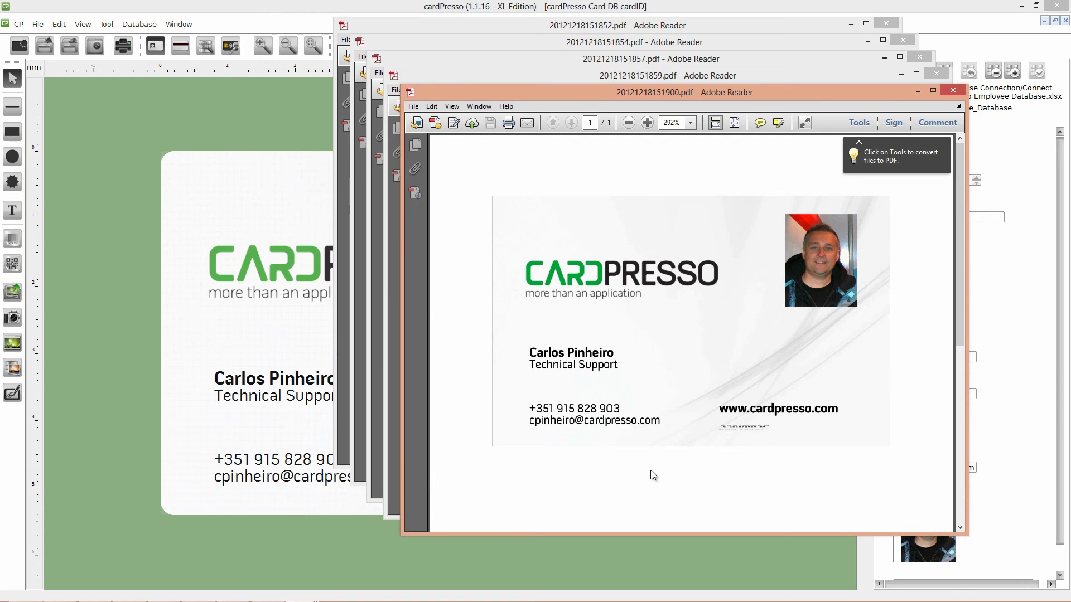
# Check the CardID text on each card PDF, close every PDF, and go back one record.
pyautogui.moveTo(714, 418); pyautogui.dragTo(774, 442)
pyautogui.hotkey('ctrl', 'w')
pyautogui.moveTo(698, 399); pyautogui.dragTo(755, 424)
pyautogui.hotkey('ctrl', 'w')
pyautogui.moveTo(677, 387); pyautogui.dragTo(724, 393)
pyautogui.hotkey('ctrl', 'w')
pyautogui.hotkey('ctrl', 'w')
pyautogui.moveTo(648, 352); pyautogui.dragTo(704, 373)
pyautogui.hotkey('ctrl', 'w')
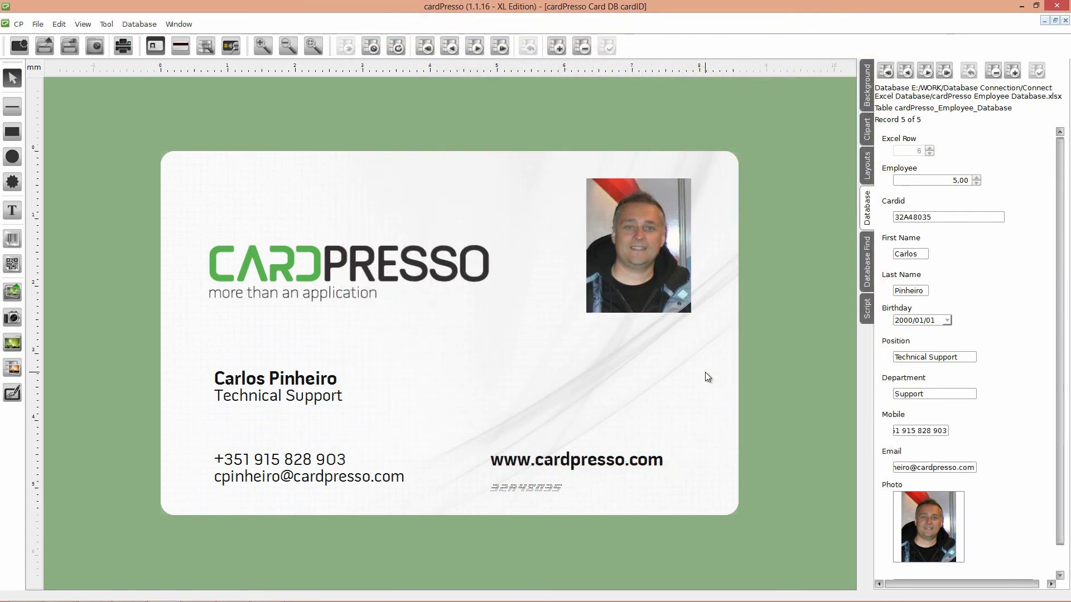
pyautogui.click(905, 71)
# Step back to record 1 of 5, confirming its Cardid holds the saved UID F2D09435.
pyautogui.click(905, 70)
pyautogui.click(906, 71)
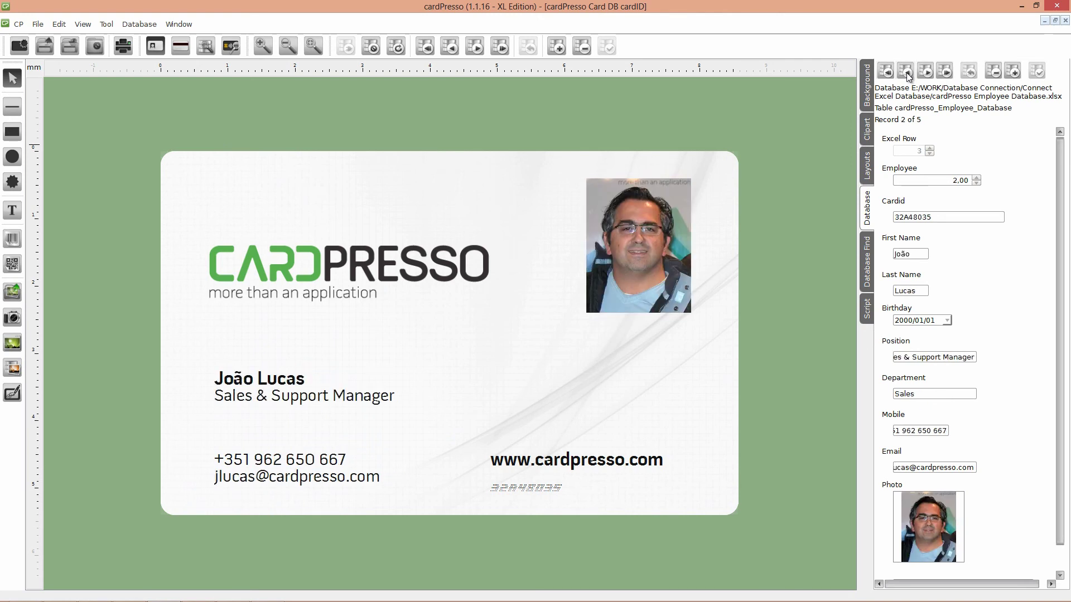
pyautogui.click(905, 70)
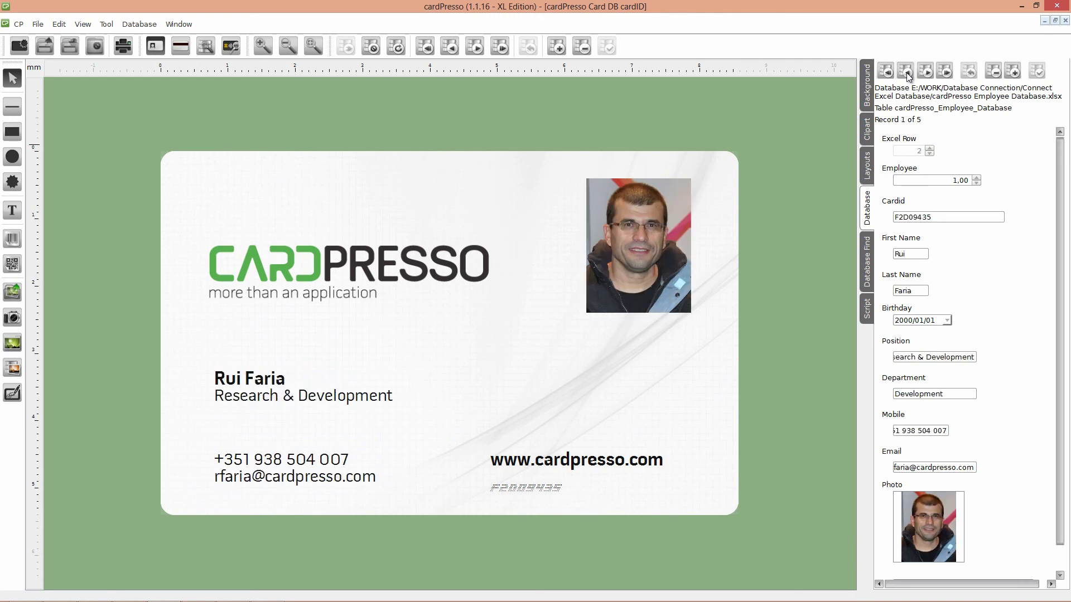